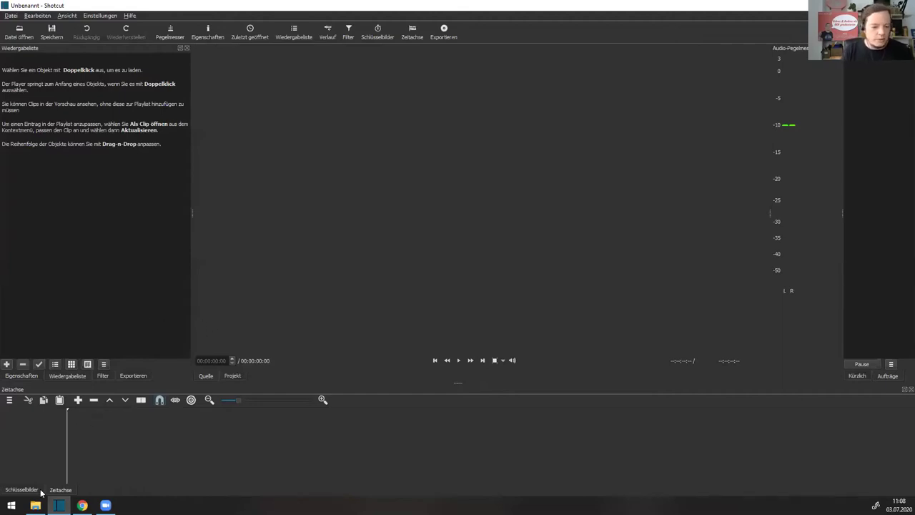
# Load 2020-tools-Audio1.mp4 from the AudioVideo folder into the Shotcut preview and return the playhead to the clip's start.
pyautogui.moveTo(36, 505)
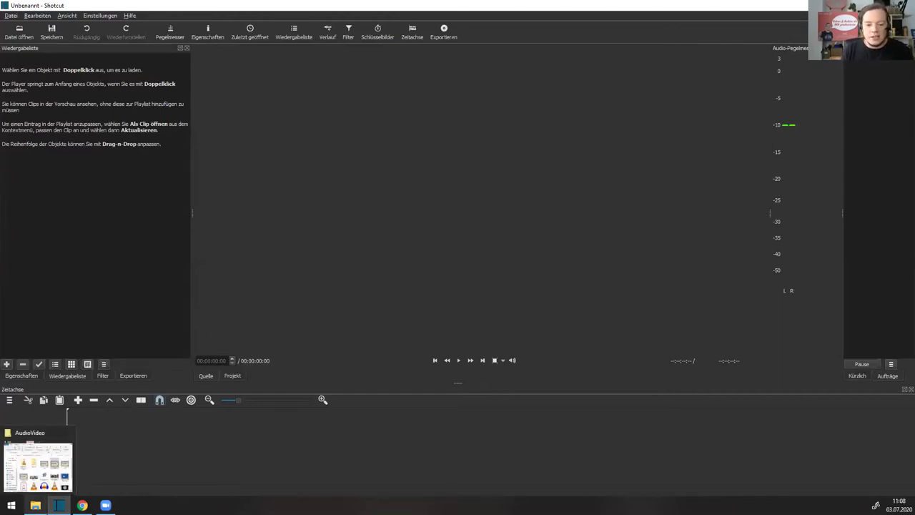
pyautogui.click(38, 466)
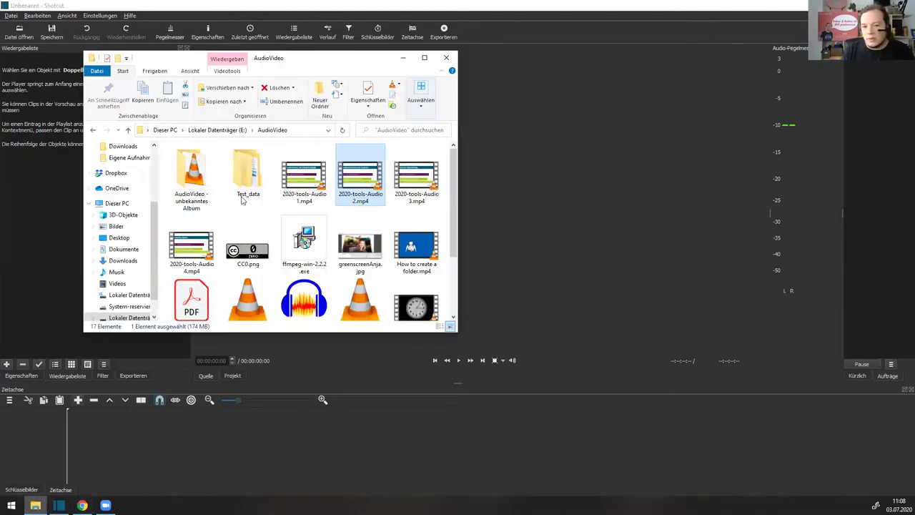
pyautogui.click(285, 189)
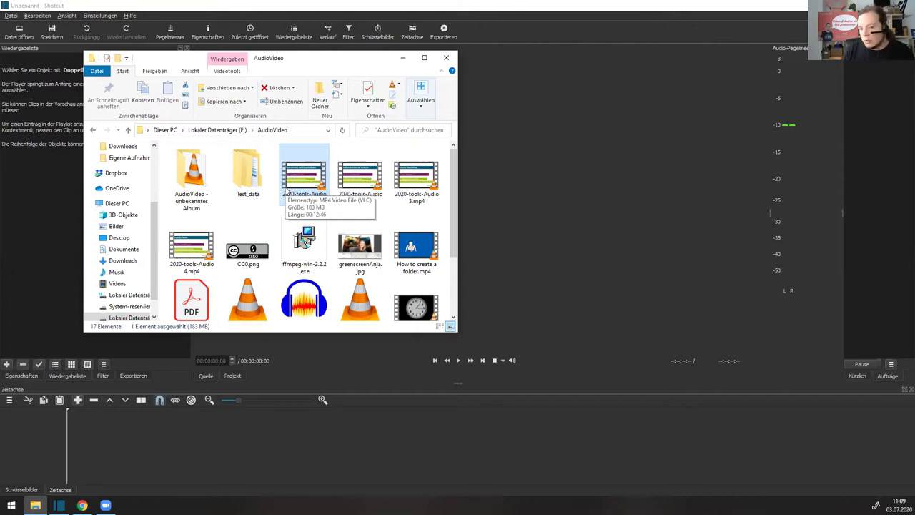
pyautogui.moveTo(289, 187); pyautogui.dragTo(553, 179)
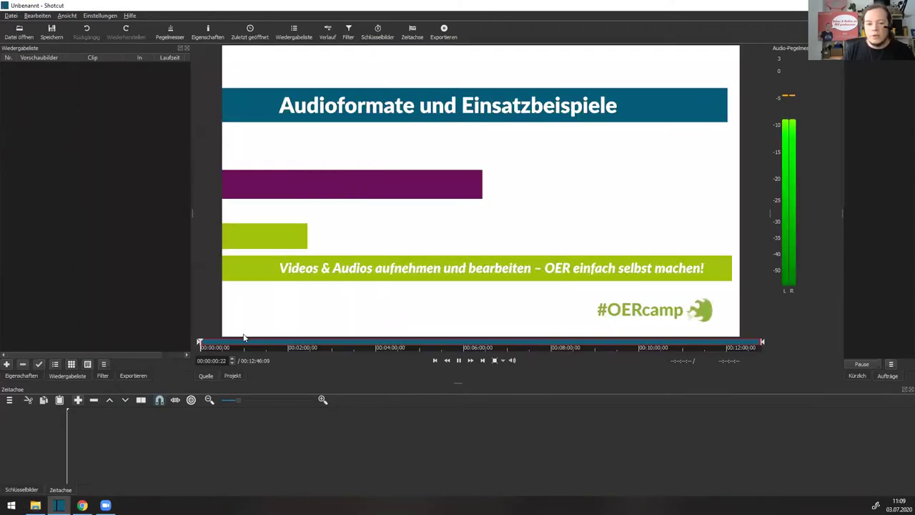
pyautogui.moveTo(203, 349); pyautogui.dragTo(188, 348)
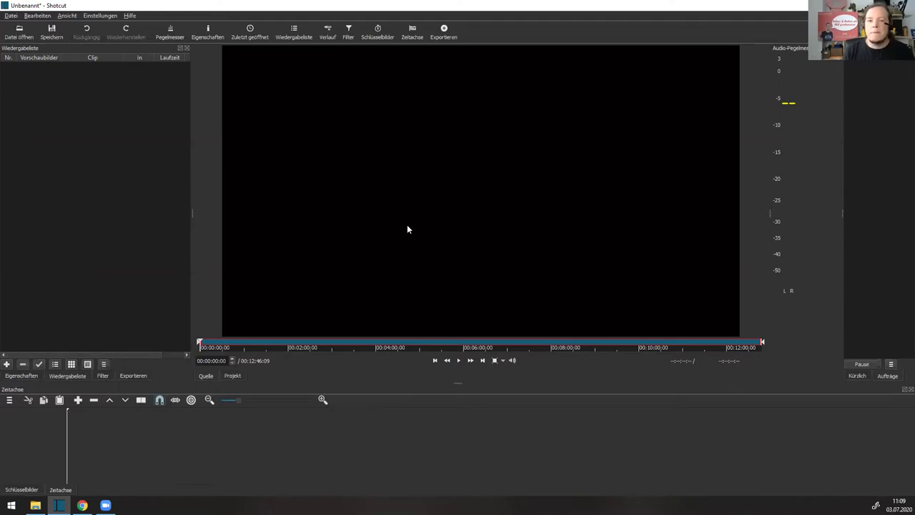
# Place the loaded 2020-tools-Audio1.mp4 clip on a timeline video track and add it to the playlist.
pyautogui.moveTo(377, 138); pyautogui.dragTo(198, 449)
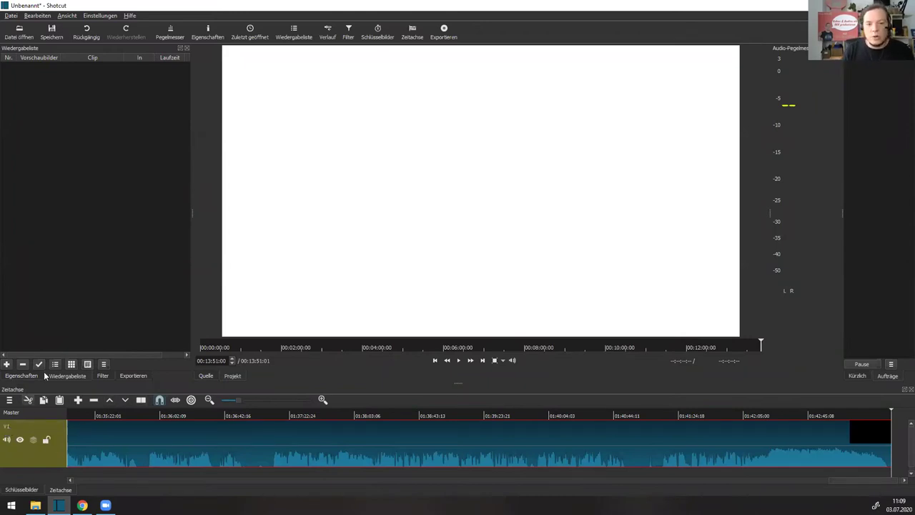
pyautogui.click(7, 365)
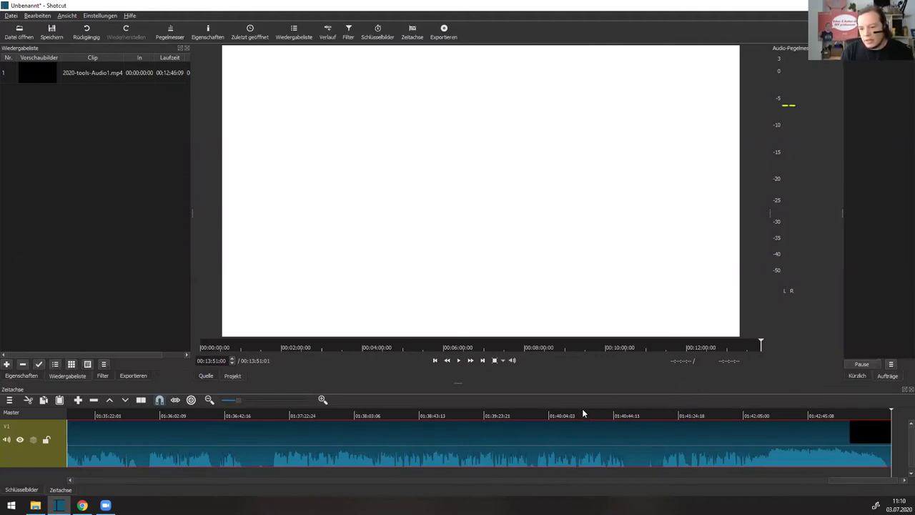
# Trim the end of the first timeline clip at about 00:13:29:15, just after the spoken ending on the "Danke!" slide.
pyautogui.moveTo(589, 417); pyautogui.dragTo(637, 434)
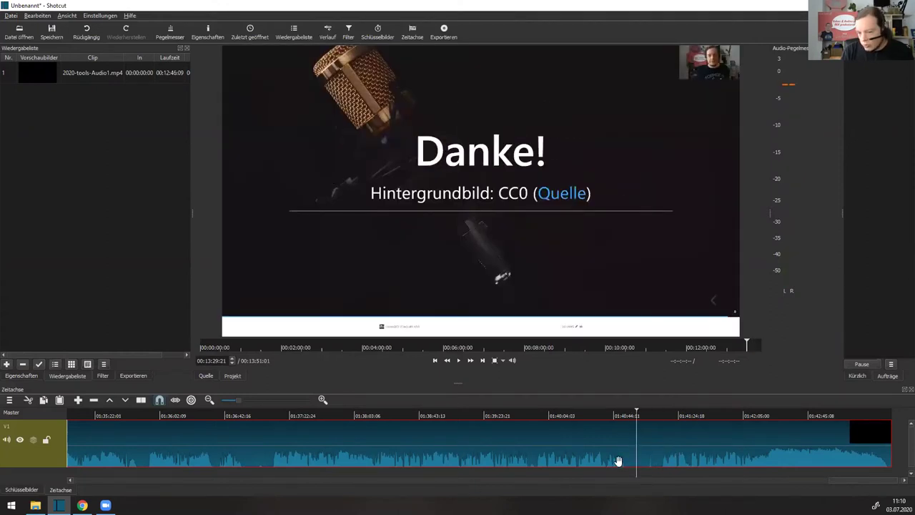
pyautogui.click(459, 361)
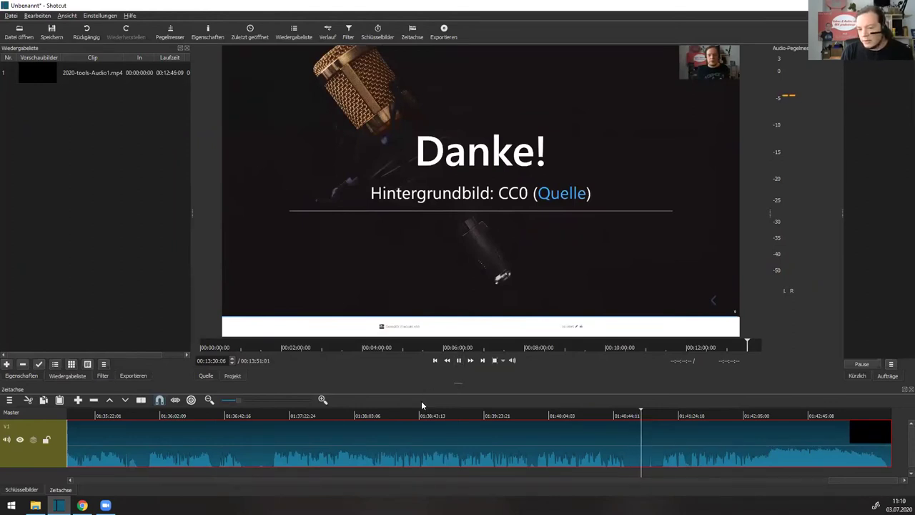
pyautogui.click(460, 361)
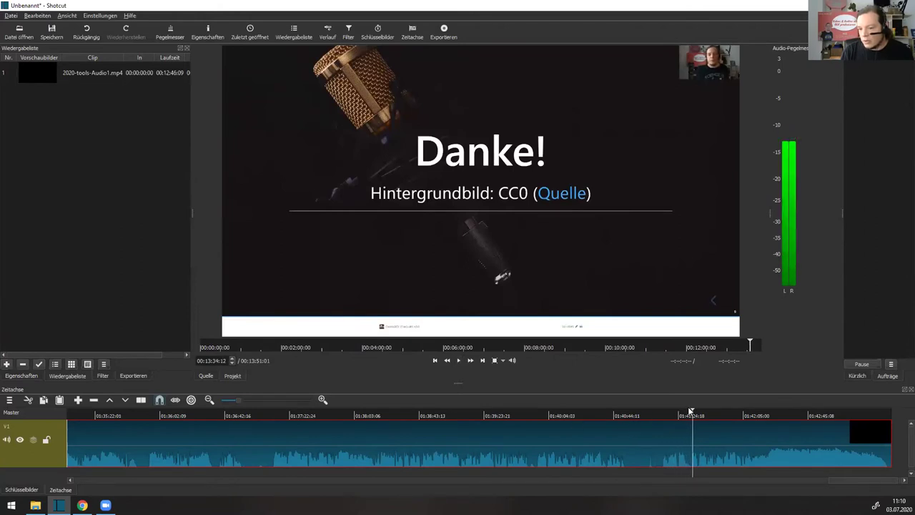
pyautogui.click(634, 416)
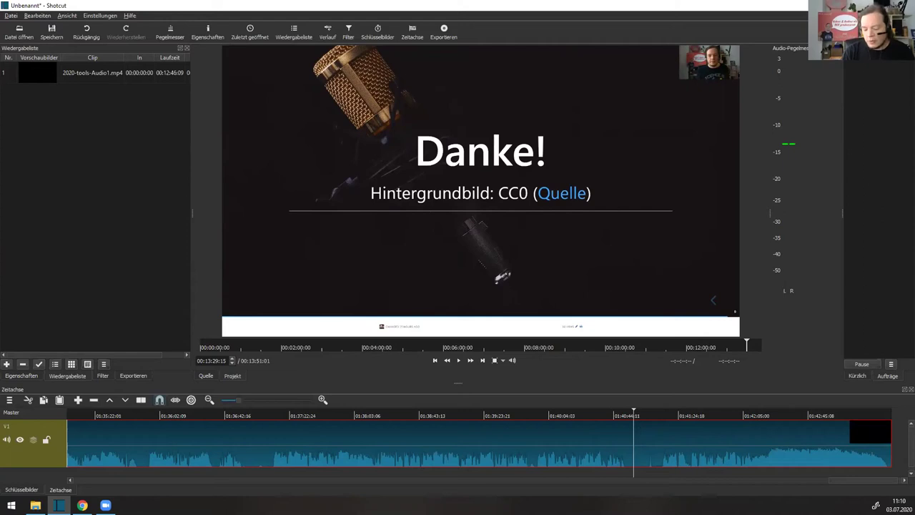
pyautogui.press(']')
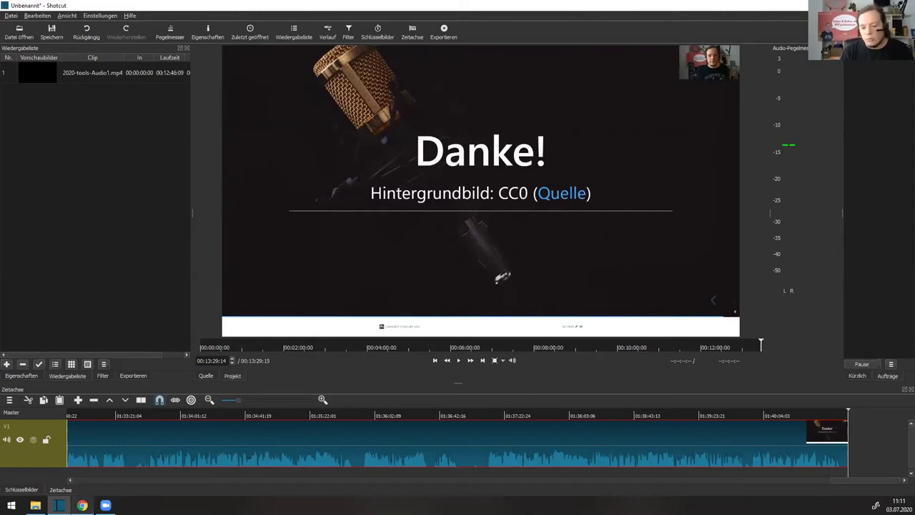
# Load 2020-tools-Audio2.mp4 from the AudioVideo folder, rewind it to its start and append it after the first clip on track V1.
pyautogui.click(35, 505)
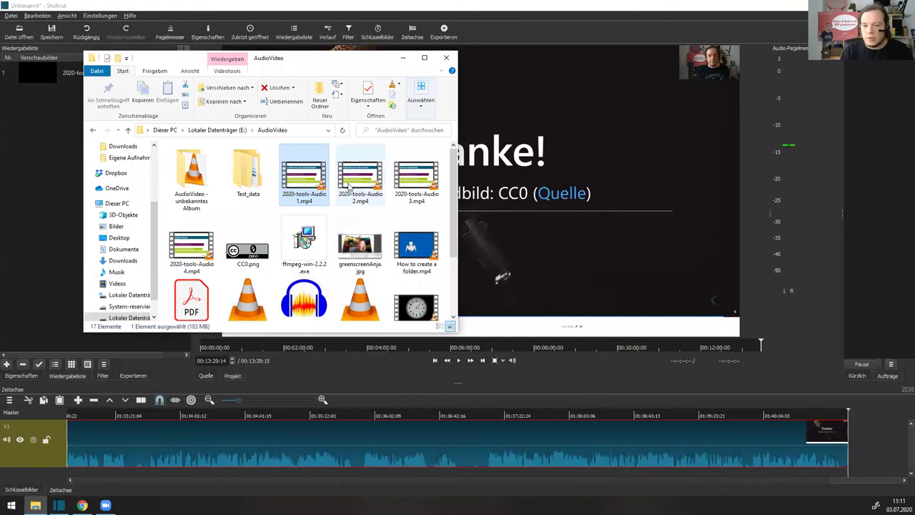
pyautogui.moveTo(355, 190); pyautogui.dragTo(558, 196)
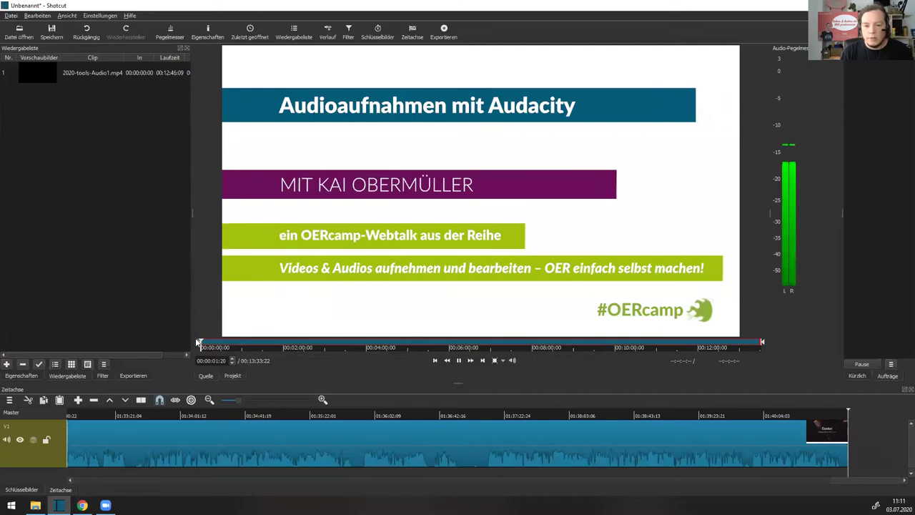
pyautogui.click(200, 343)
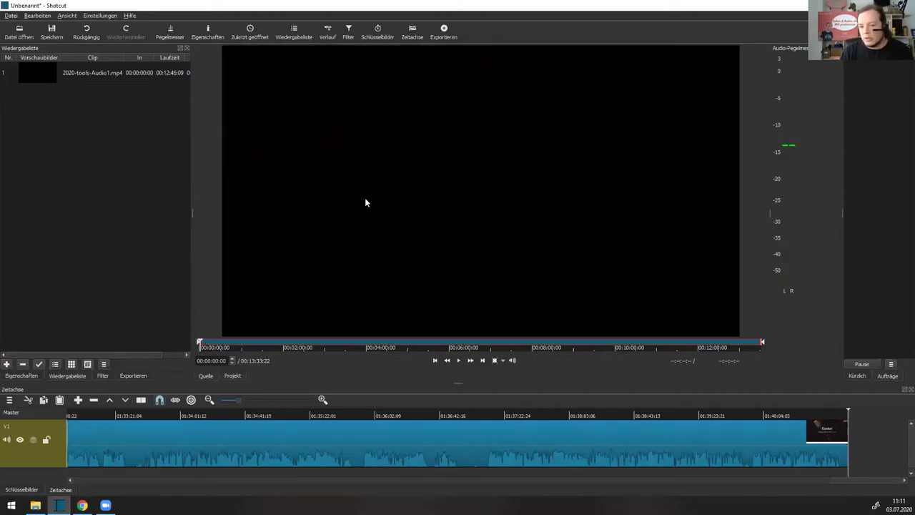
pyautogui.moveTo(364, 227); pyautogui.dragTo(854, 432)
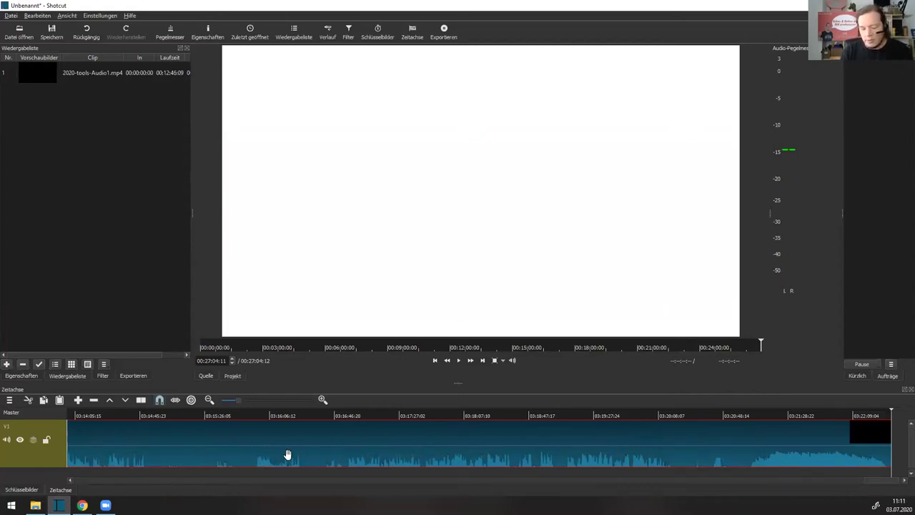
# Trim the start of the 2020-tools-Audio2.mp4 clip at about 00:13:50:00 and move the clip flush against the first one.
pyautogui.scroll(-5, 214, 444)
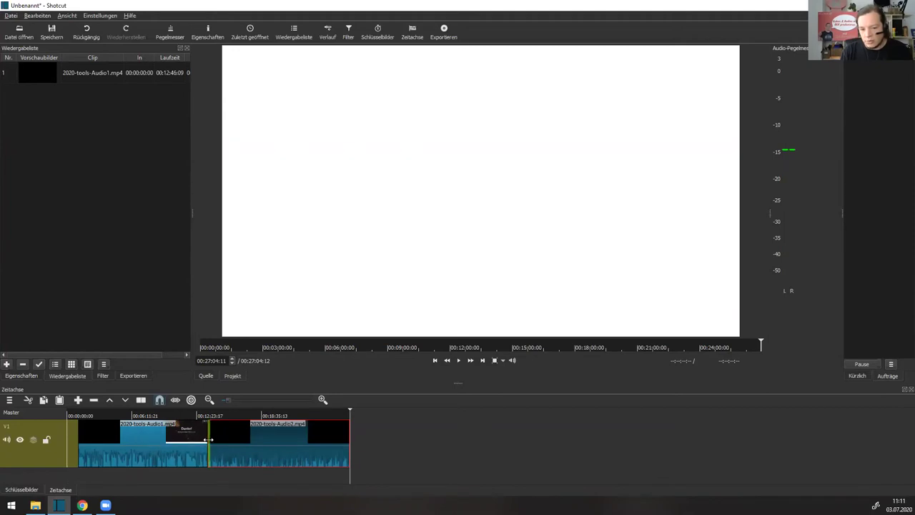
pyautogui.scroll(3, 209, 437)
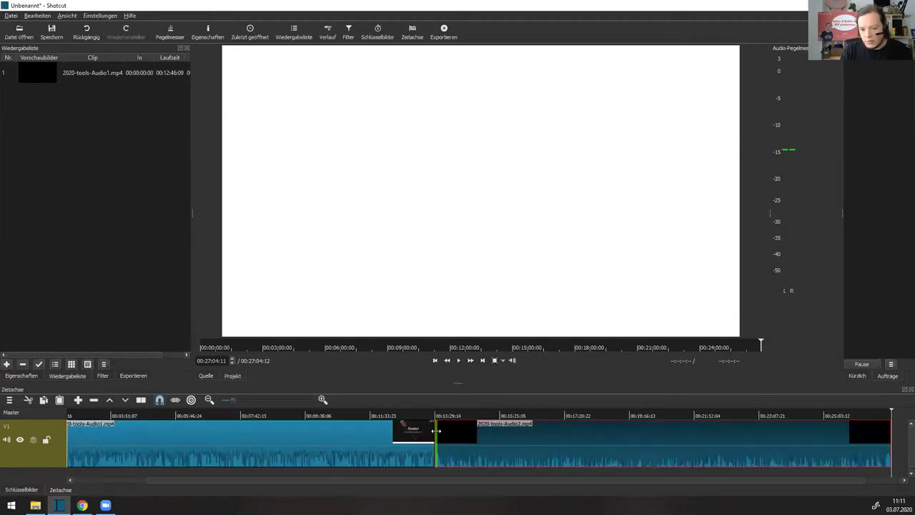
pyautogui.hscroll(2, 437, 432)
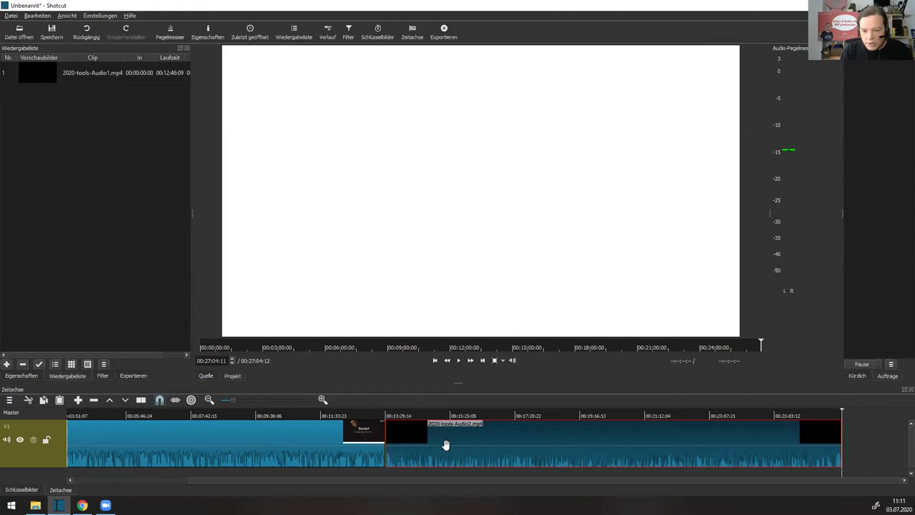
pyautogui.click(427, 418)
pyautogui.click(407, 418)
pyautogui.moveTo(408, 418); pyautogui.dragTo(395, 419)
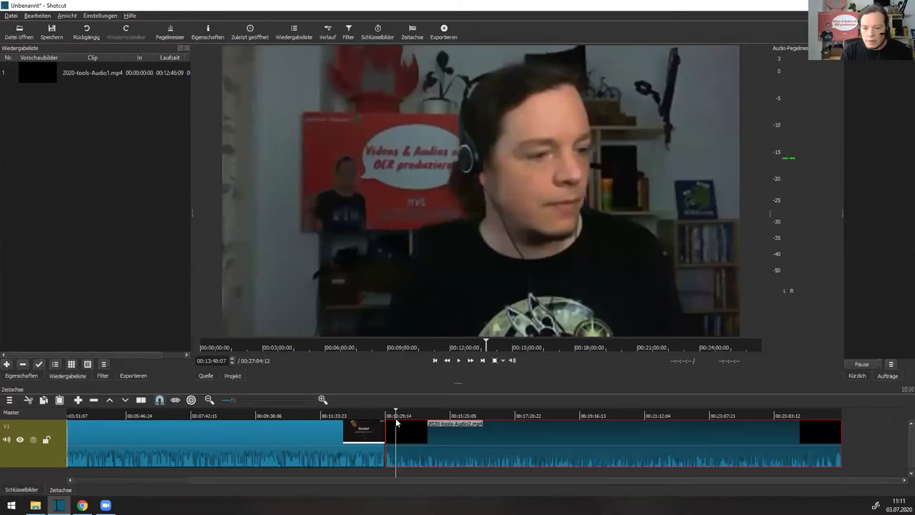
pyautogui.click(458, 361)
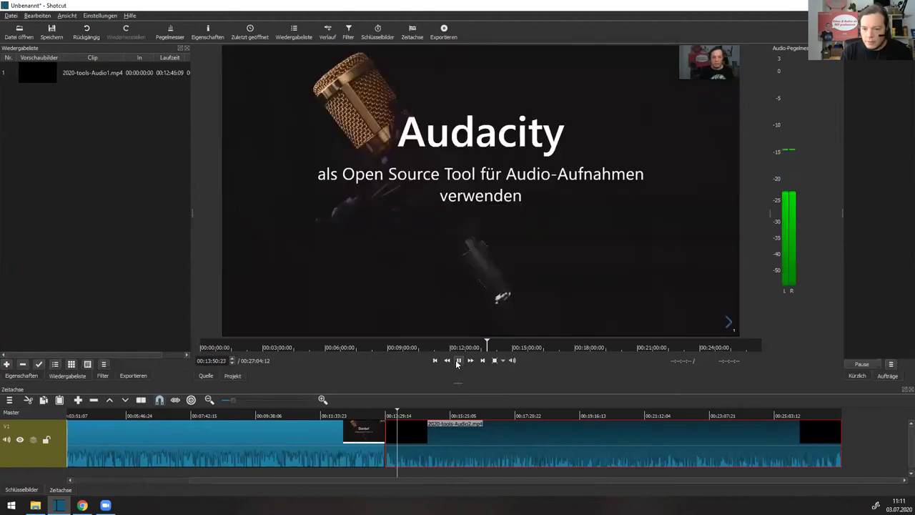
pyautogui.click(458, 361)
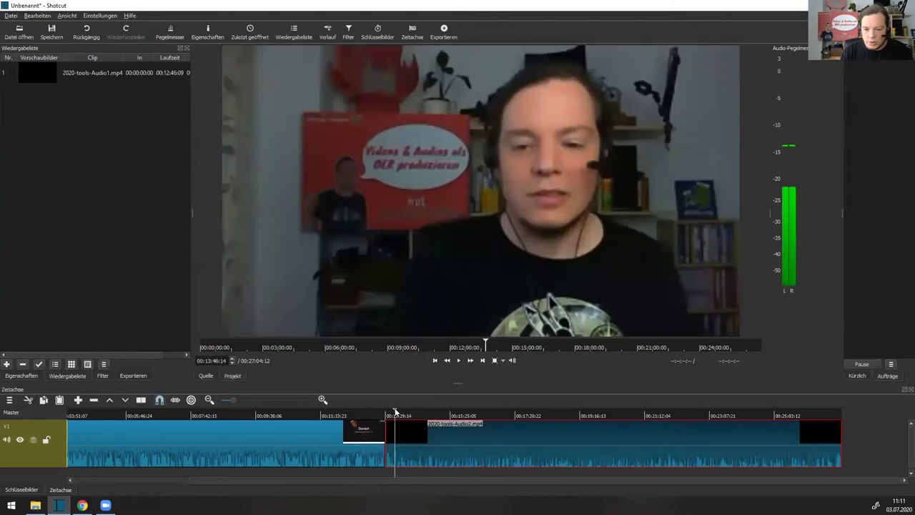
pyautogui.click(404, 412)
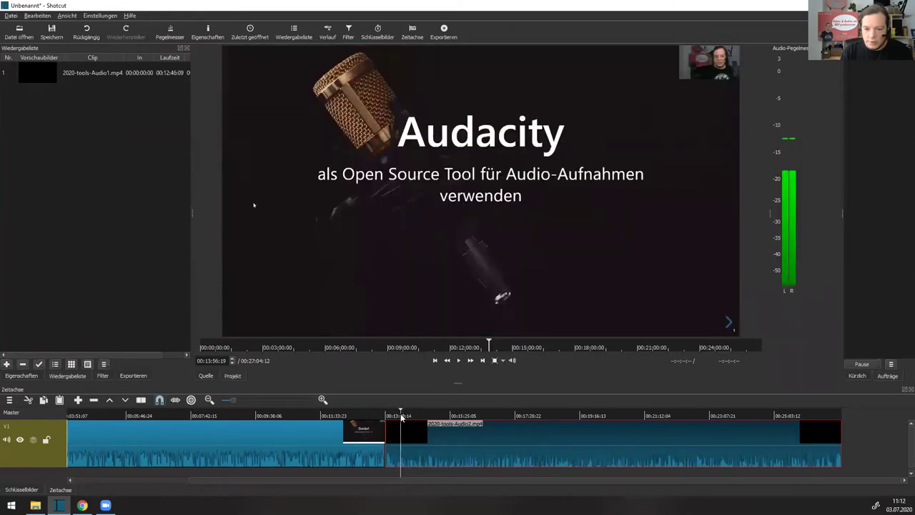
pyautogui.click(395, 415)
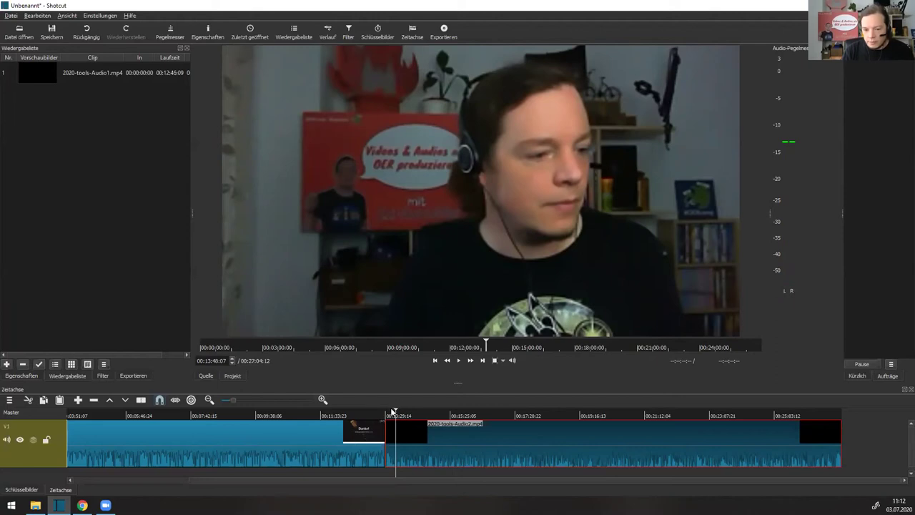
pyautogui.press('space')
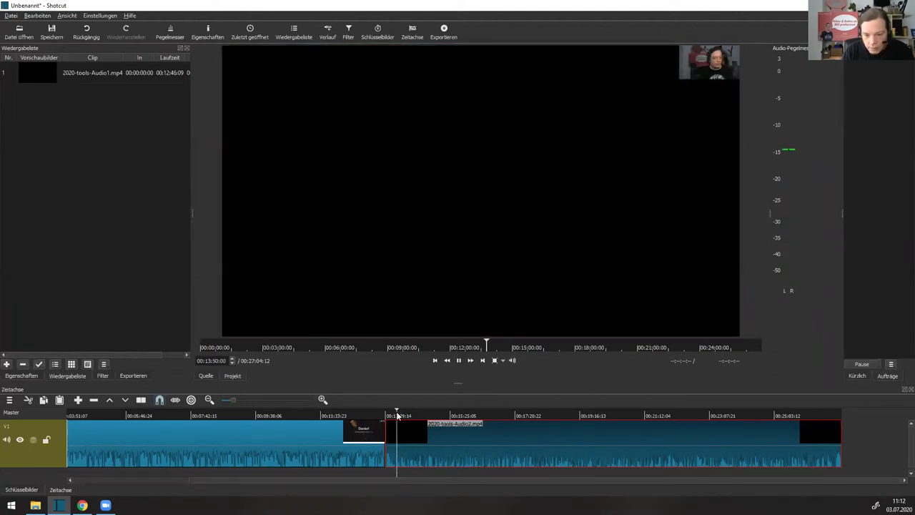
pyautogui.press('i')
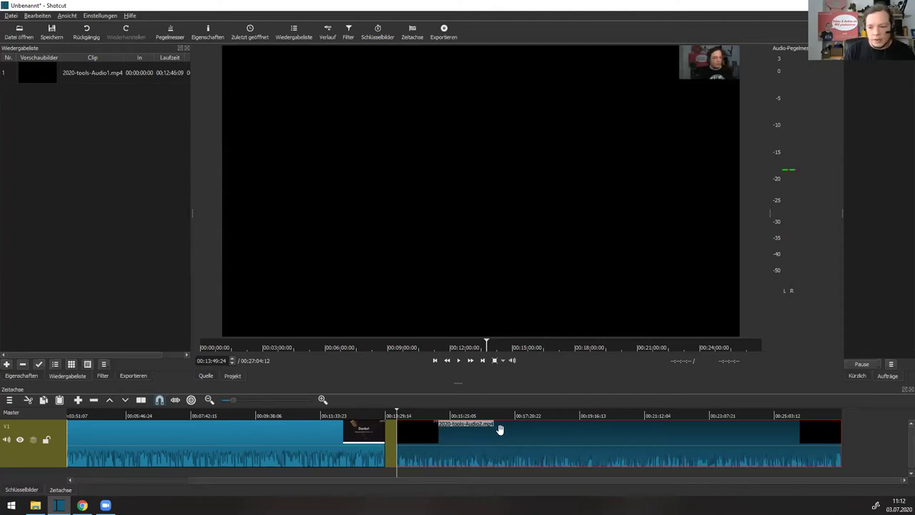
pyautogui.moveTo(510, 429); pyautogui.dragTo(486, 429)
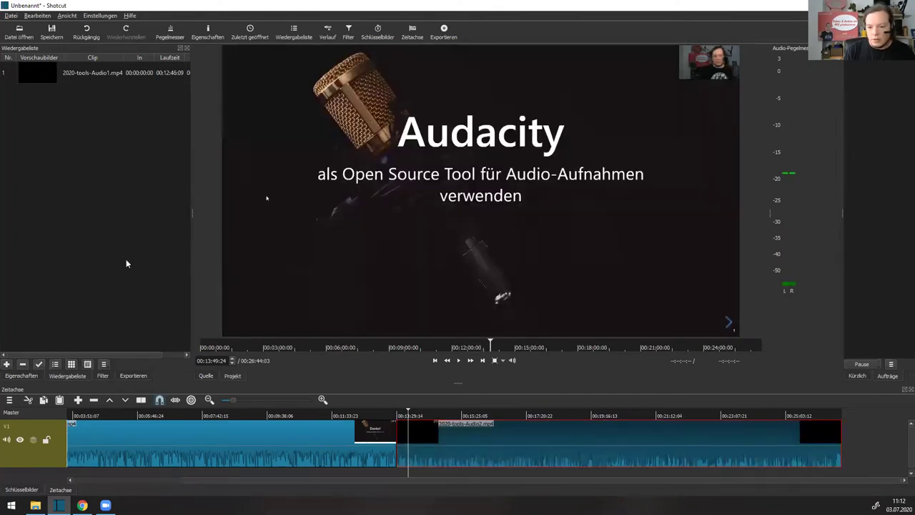
# Select the first clip and play the transition into the second clip from just before the cut.
pyautogui.click(361, 458)
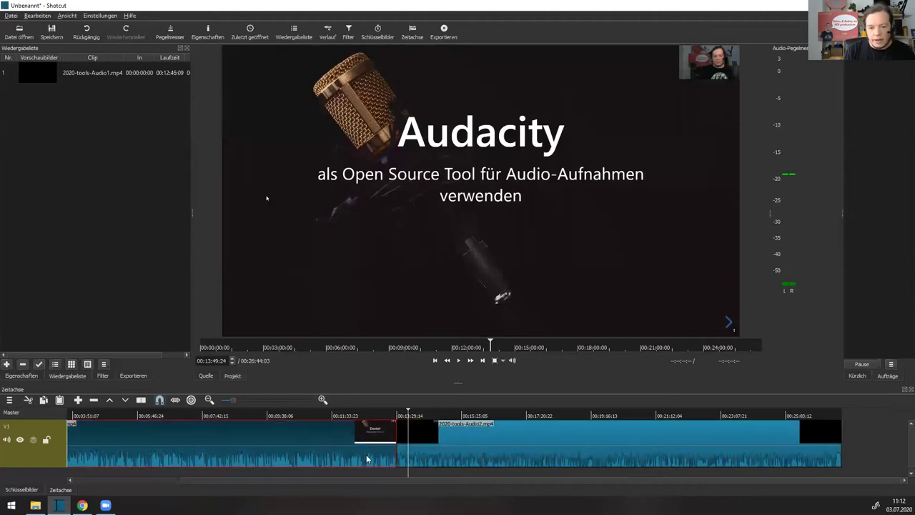
pyautogui.click(378, 417)
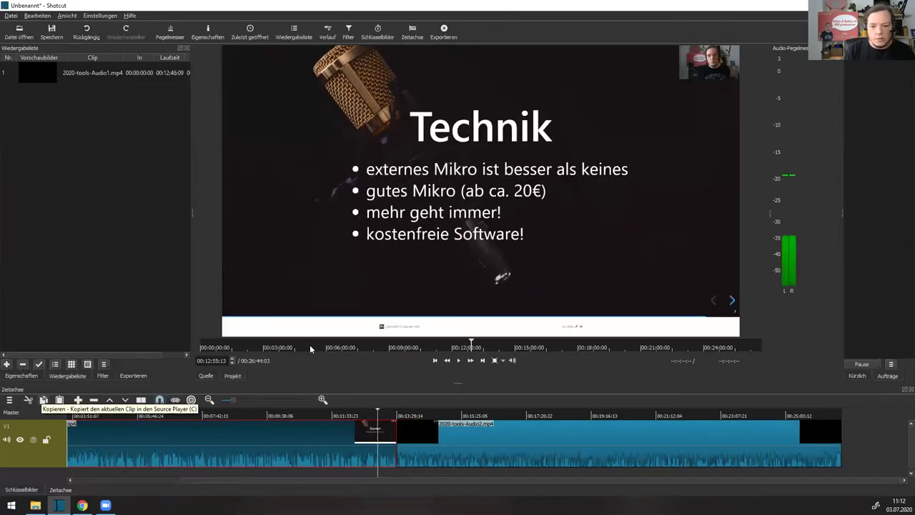
pyautogui.click(456, 361)
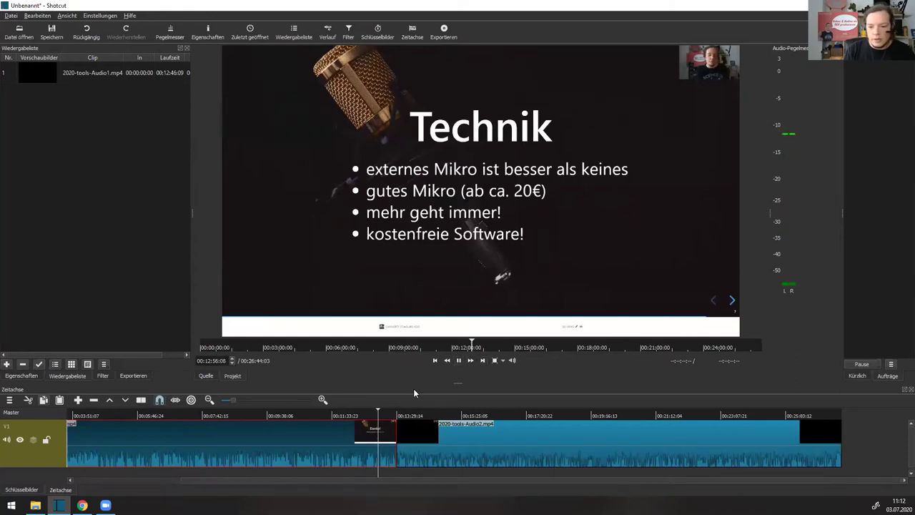
pyautogui.click(389, 420)
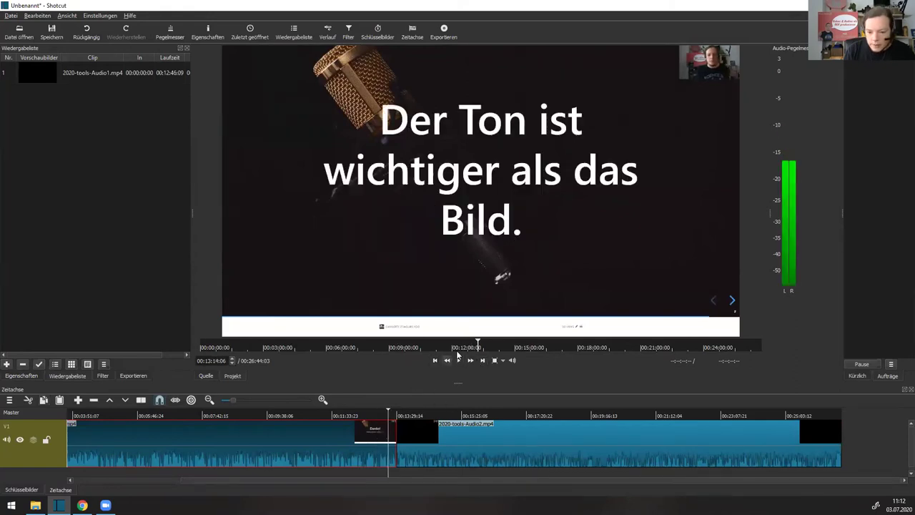
pyautogui.click(394, 417)
pyautogui.click(462, 361)
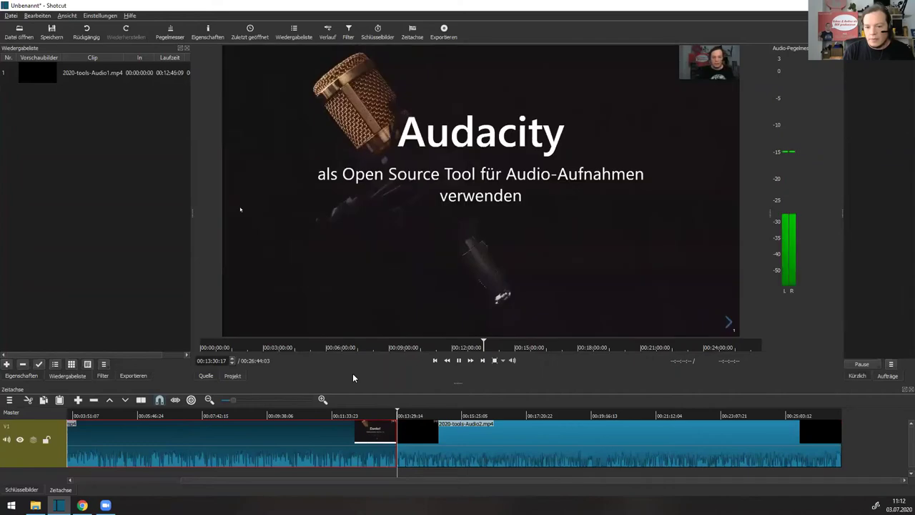
pyautogui.click(460, 361)
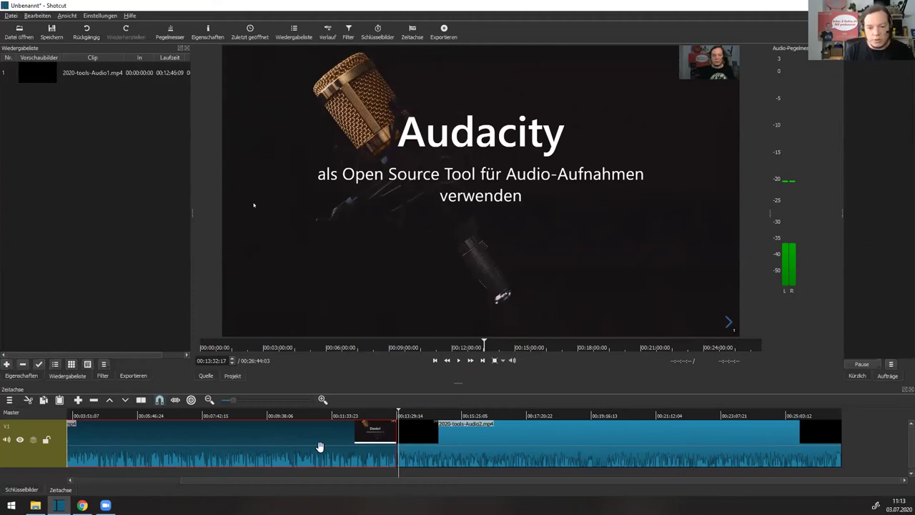
# Add the "Video ausblenden" fade-out filter to the first clip, 2020-tools-Audio1.mp4.
pyautogui.click(106, 377)
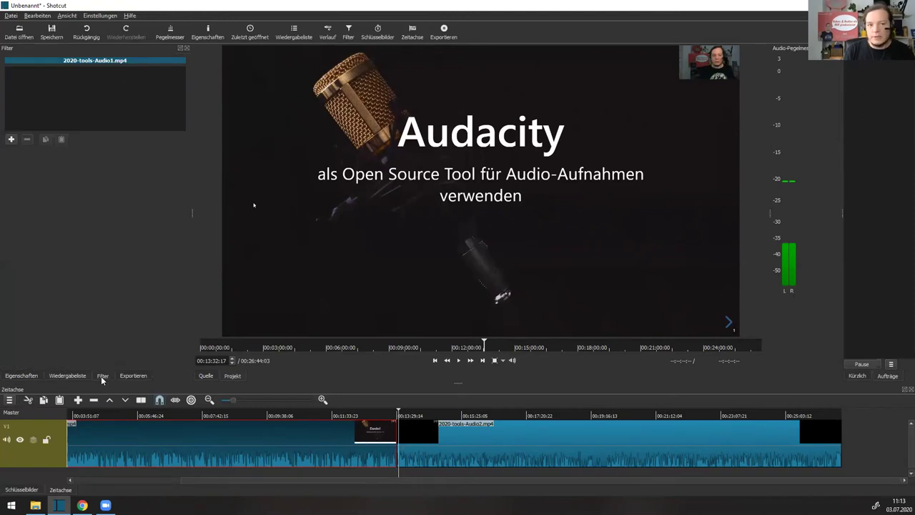
pyautogui.click(12, 139)
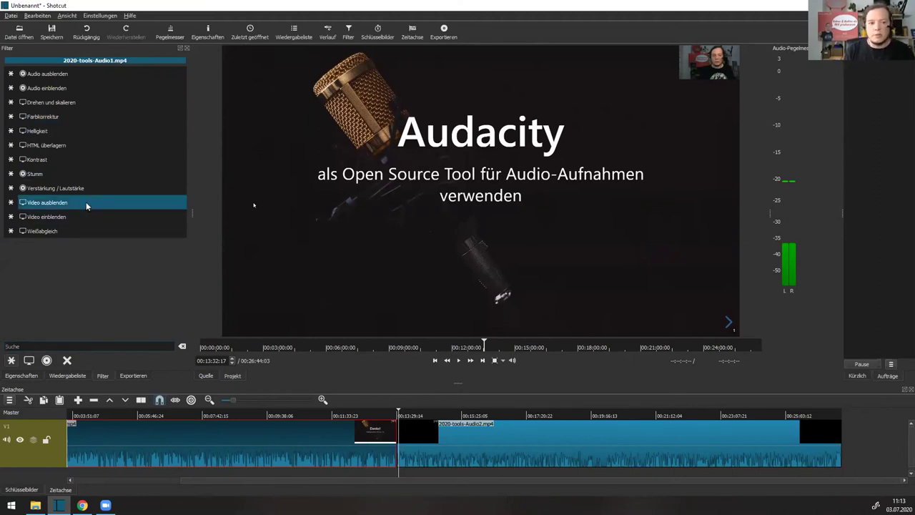
pyautogui.press('Return')
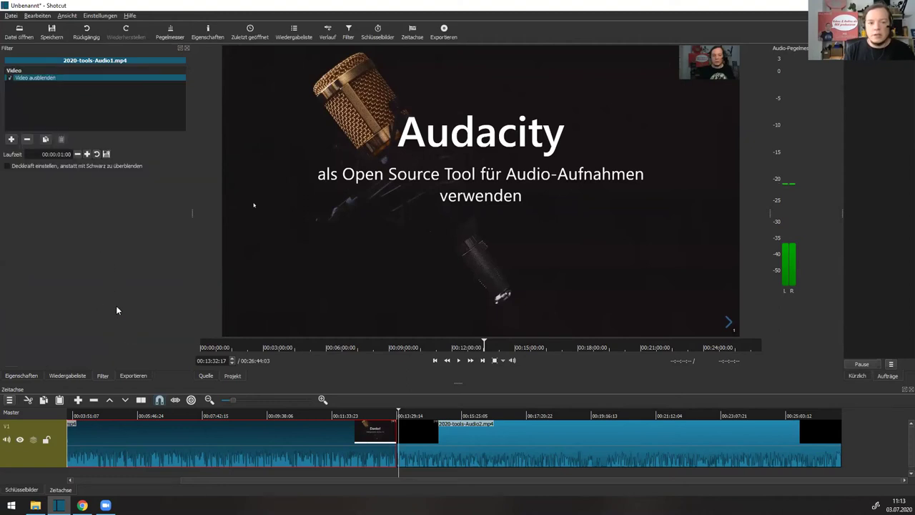
# Set the duration of the first clip's video fade-out to 00:00:10:00.
pyautogui.tripleClick(61, 155)
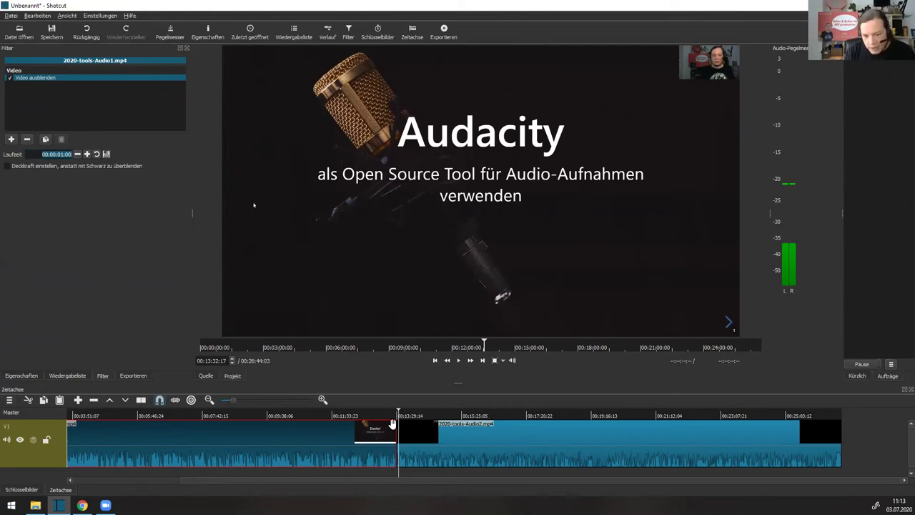
pyautogui.scroll(3, 392, 424)
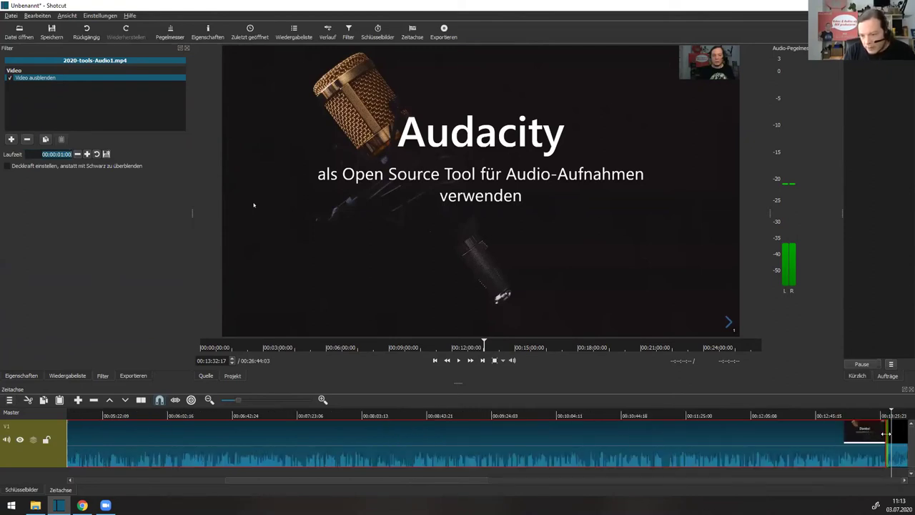
pyautogui.scroll(1, 862, 432)
pyautogui.scroll(1, 851, 428)
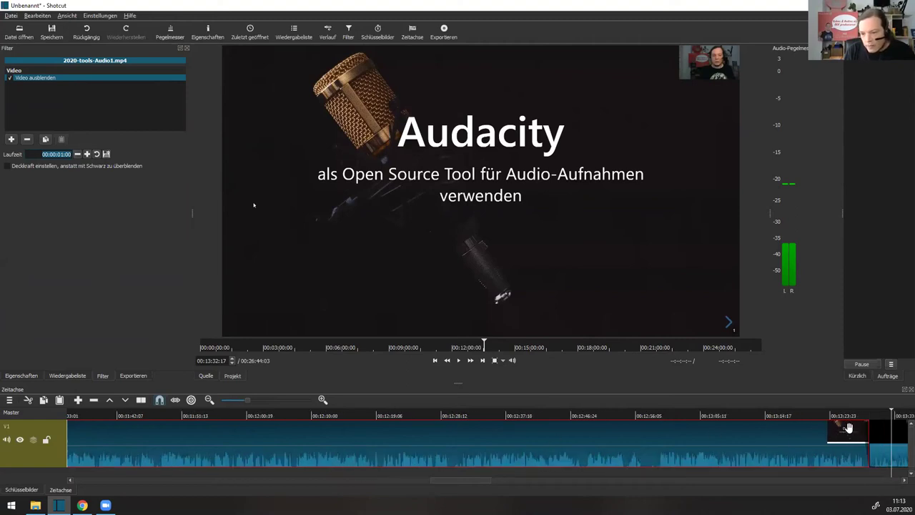
pyautogui.scroll(1, 847, 428)
pyautogui.scroll(1, 842, 435)
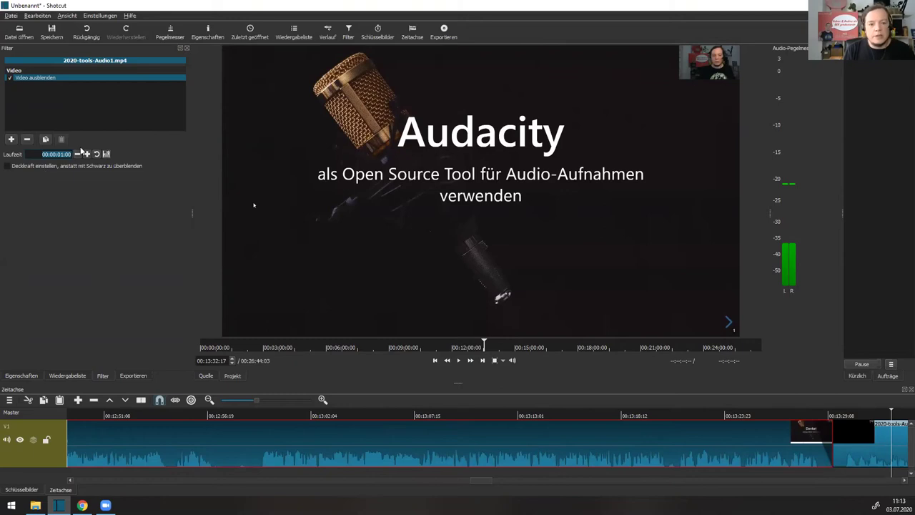
pyautogui.write('3')
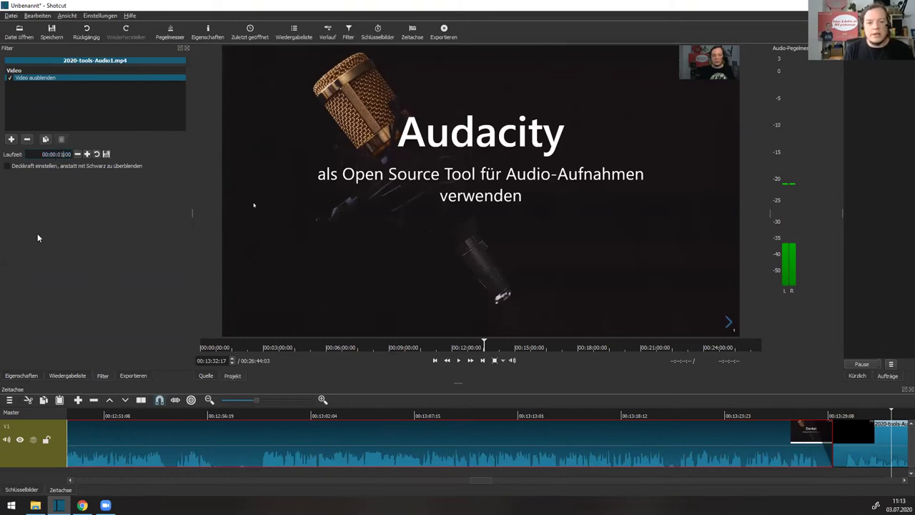
pyautogui.write('10')
pyautogui.press('Return')
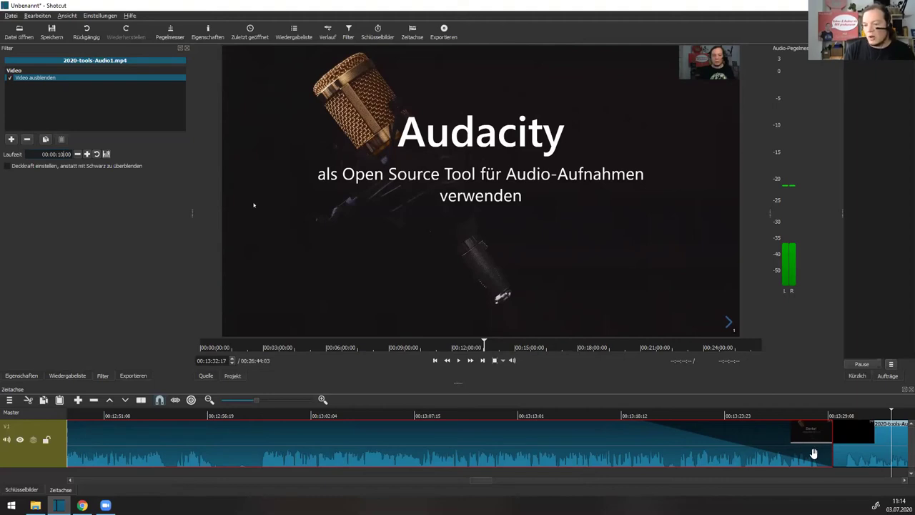
# Add the "Video einblenden" fade-in filter to the 2020-tools-Audio2.mp4 clip with a duration of 00:00:05:00.
pyautogui.click(861, 446)
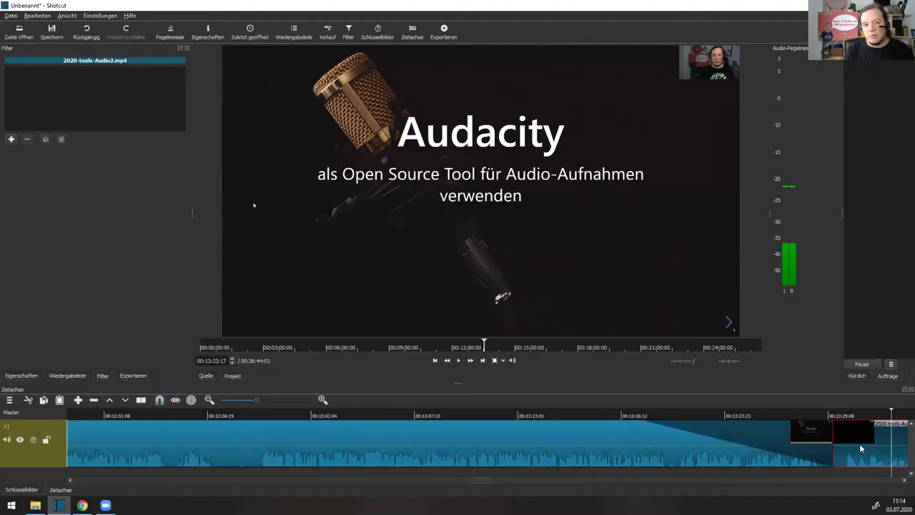
pyautogui.click(10, 140)
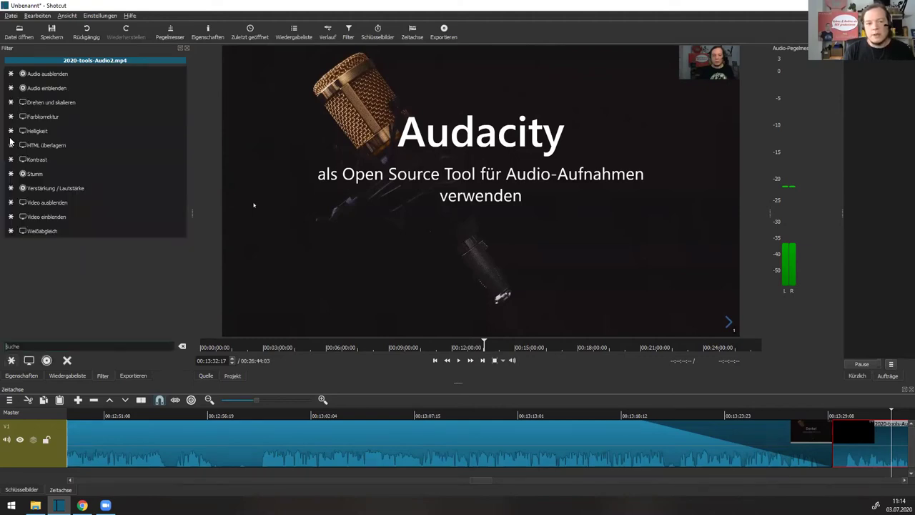
pyautogui.click(35, 217)
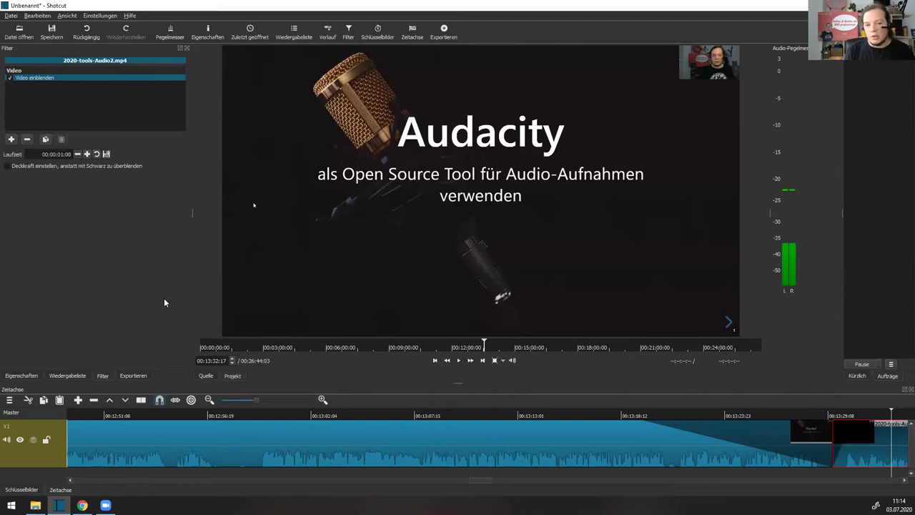
pyautogui.doubleClick(56, 152)
pyautogui.click(39, 196)
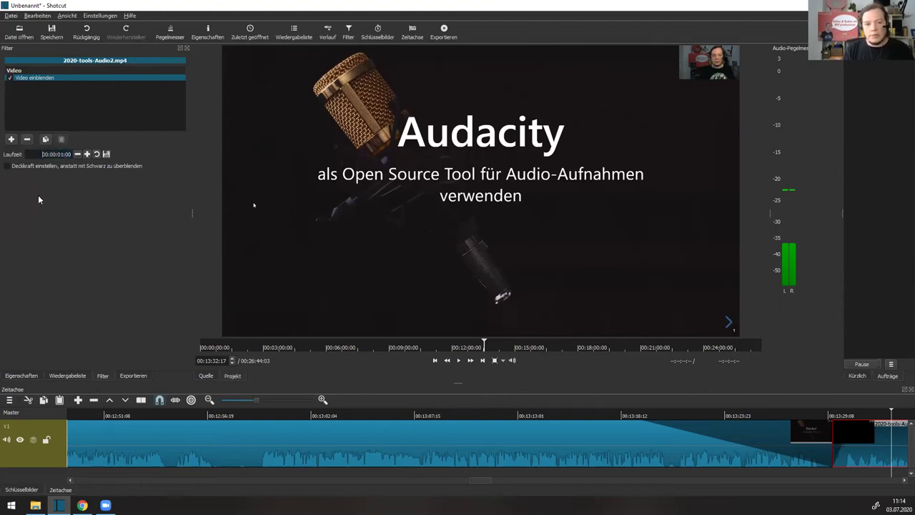
pyautogui.write('0005')
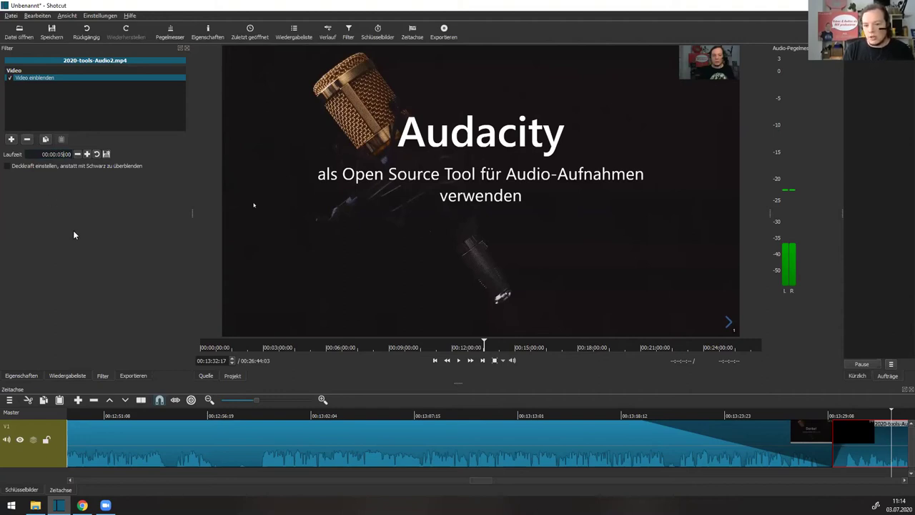
pyautogui.press('Return')
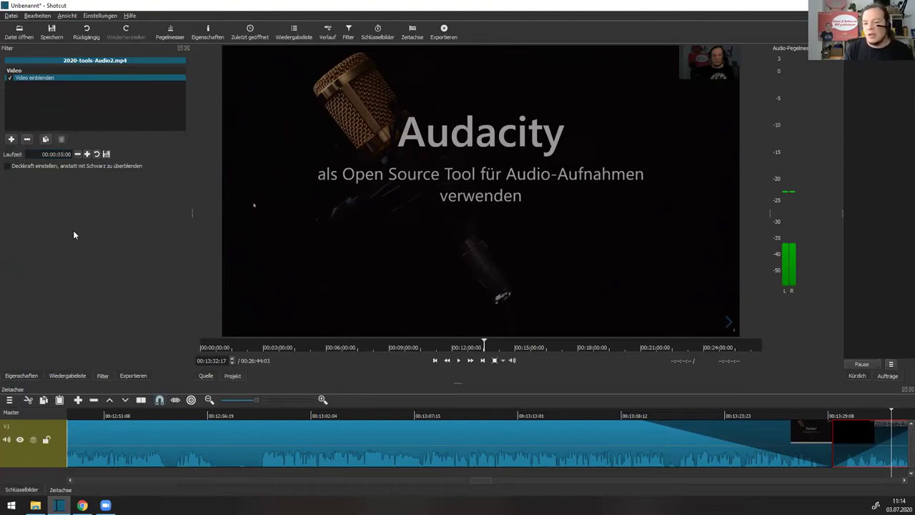
pyautogui.click(317, 450)
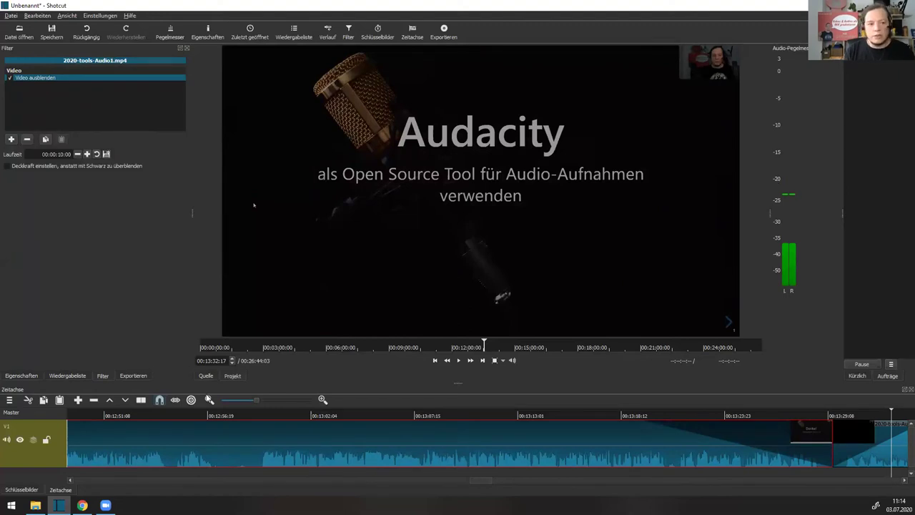
pyautogui.click(11, 140)
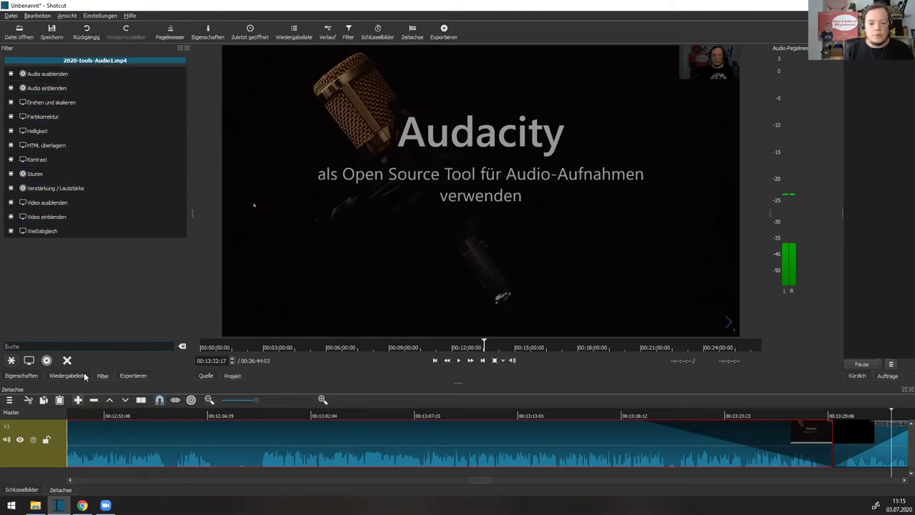
pyautogui.click(52, 376)
pyautogui.click(22, 377)
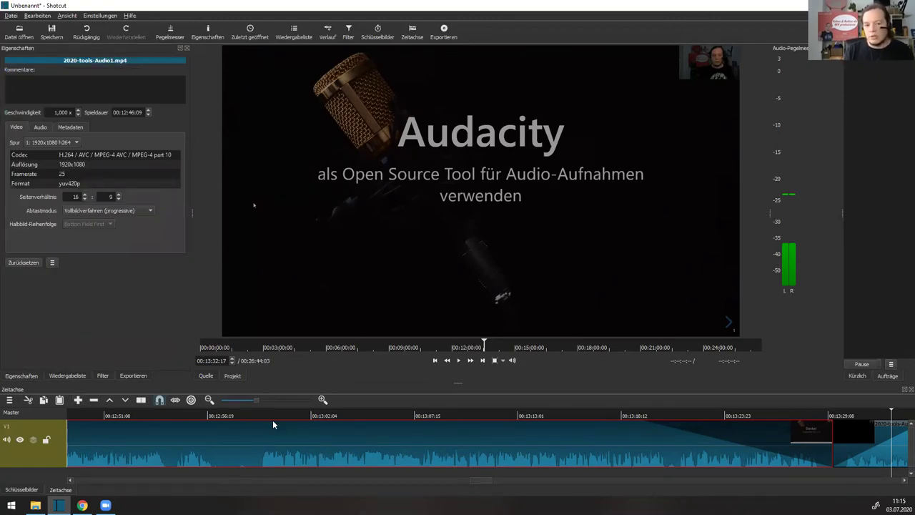
# Open the export settings and choose the H.264 High Profile preset.
pyautogui.click(132, 375)
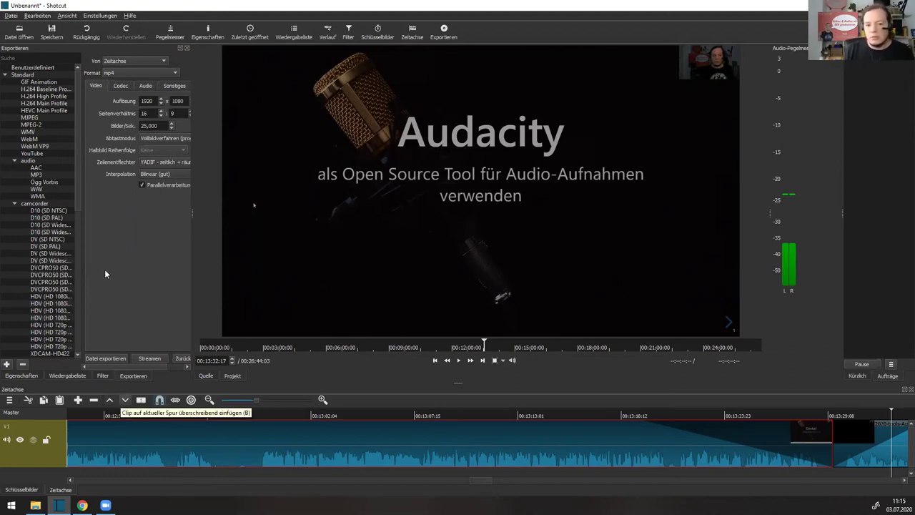
pyautogui.click(41, 97)
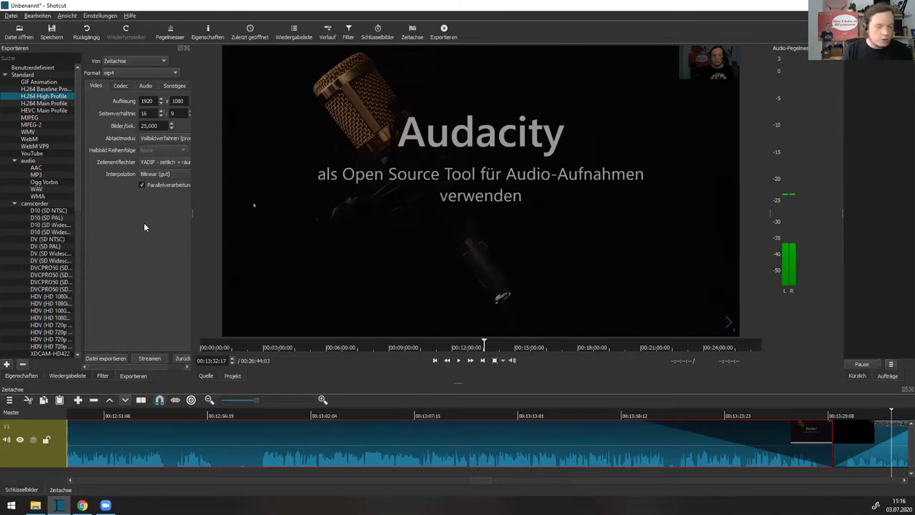
# Split the first clip on track V1 at about 00:13:05:13, on the "Der Ton ist wichtiger als das Bild." slide.
pyautogui.click(375, 414)
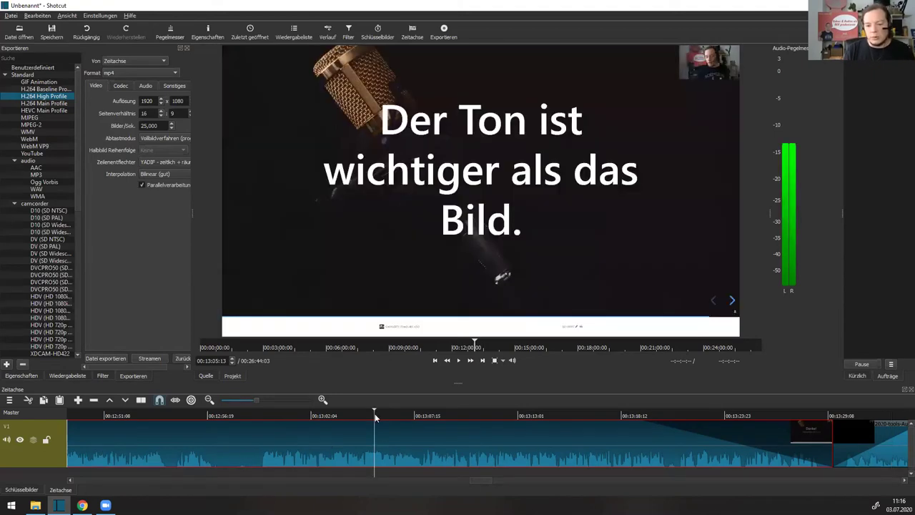
pyautogui.click(142, 405)
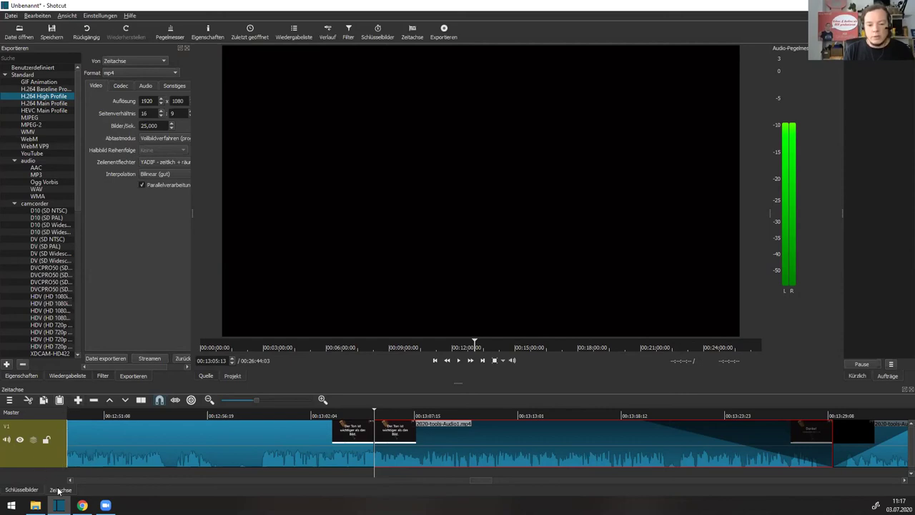
# Add an audio track to the timeline below track V1.
pyautogui.click(7, 401)
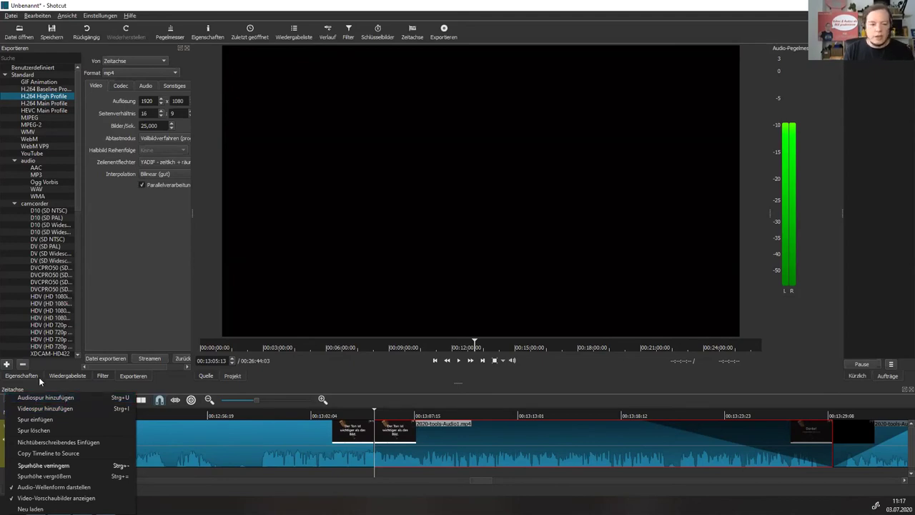
pyautogui.click(43, 401)
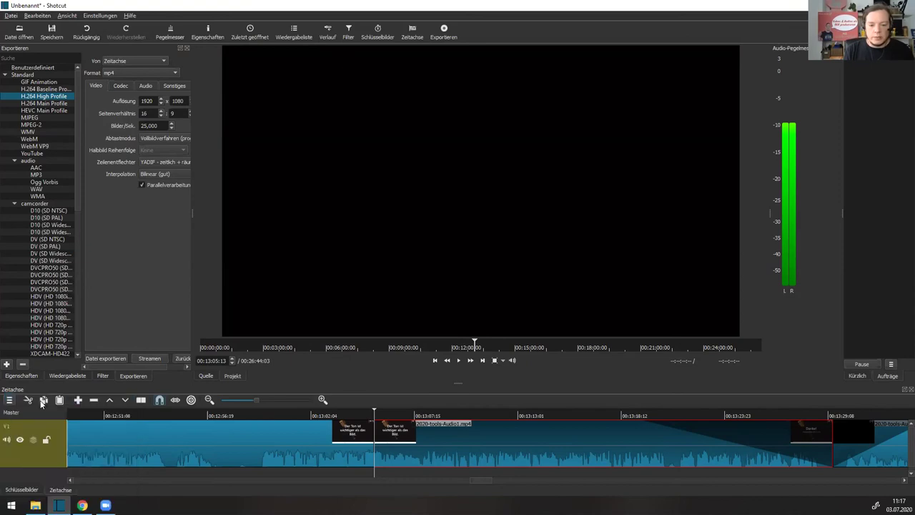
pyautogui.scroll(-2, 79, 461)
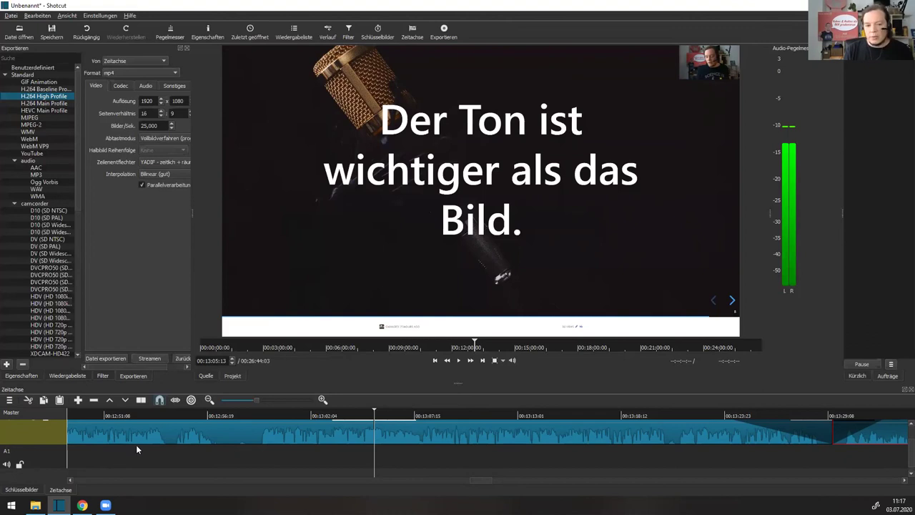
pyautogui.scroll(2, 136, 447)
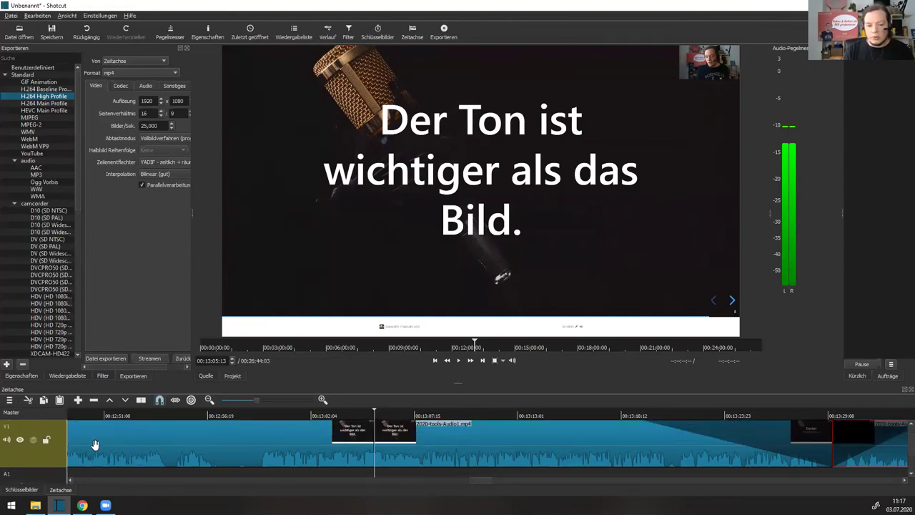
pyautogui.rightClick(115, 441)
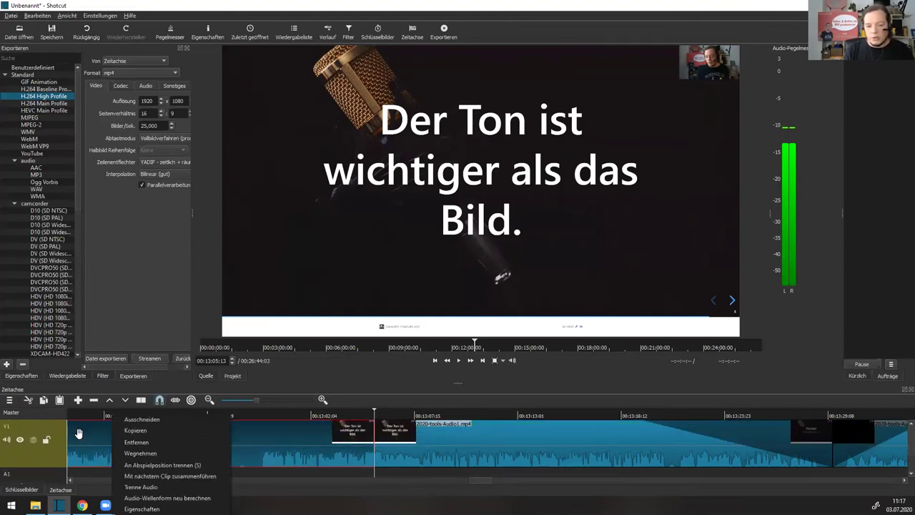
pyautogui.click(79, 434)
pyautogui.rightClick(114, 441)
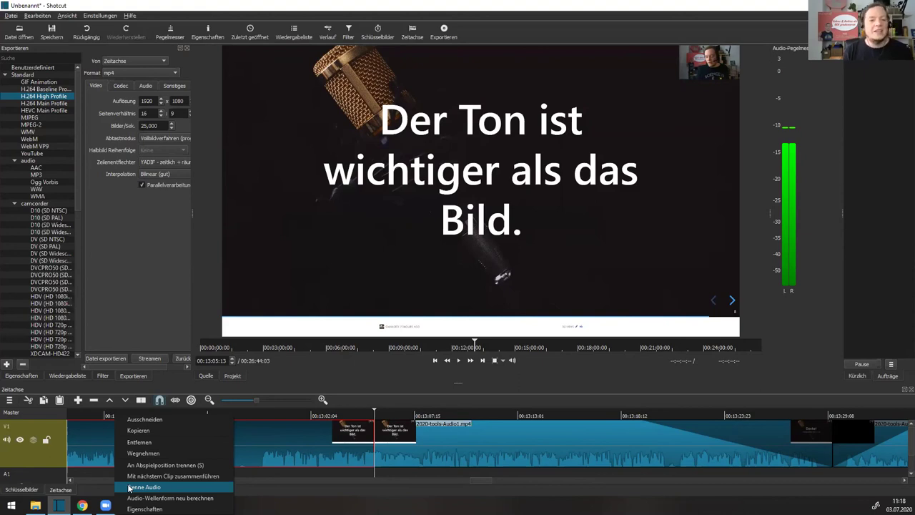
pyautogui.click(120, 334)
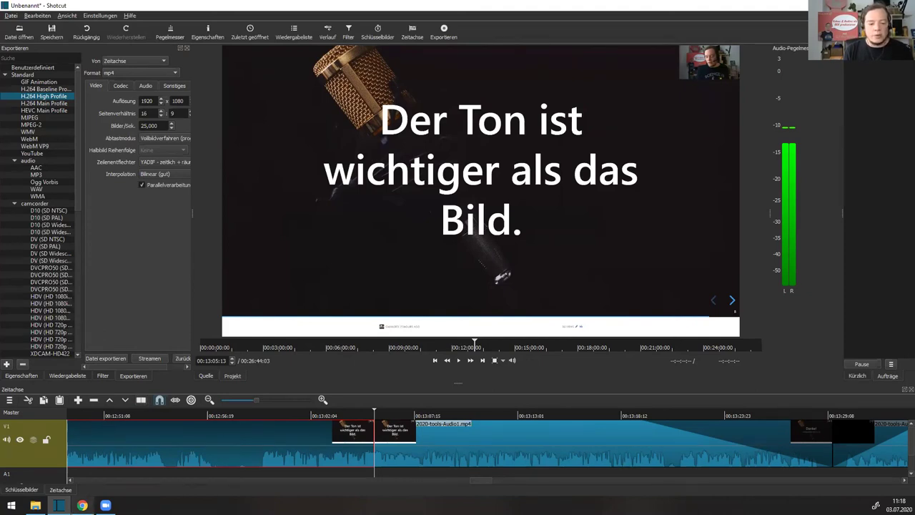
# Switch to the video-editing presentation open in Google Chrome.
pyautogui.moveTo(82, 506)
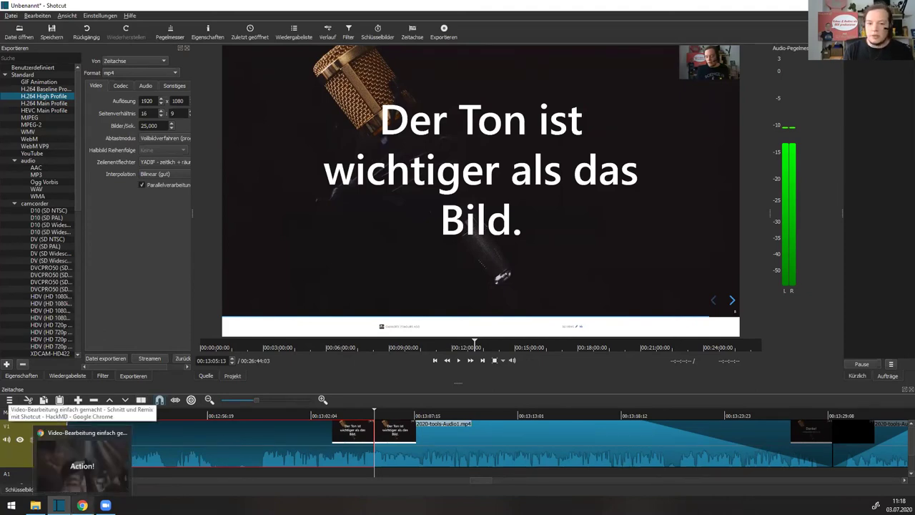
pyautogui.click(82, 458)
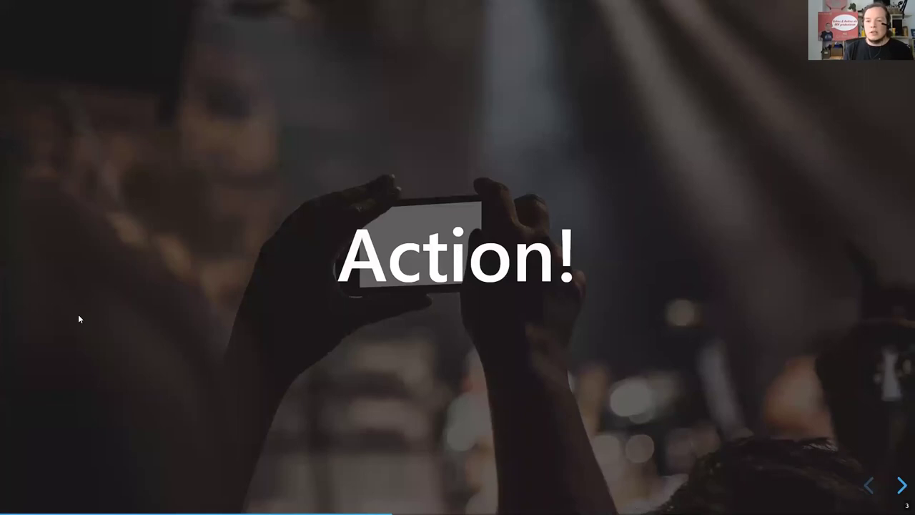